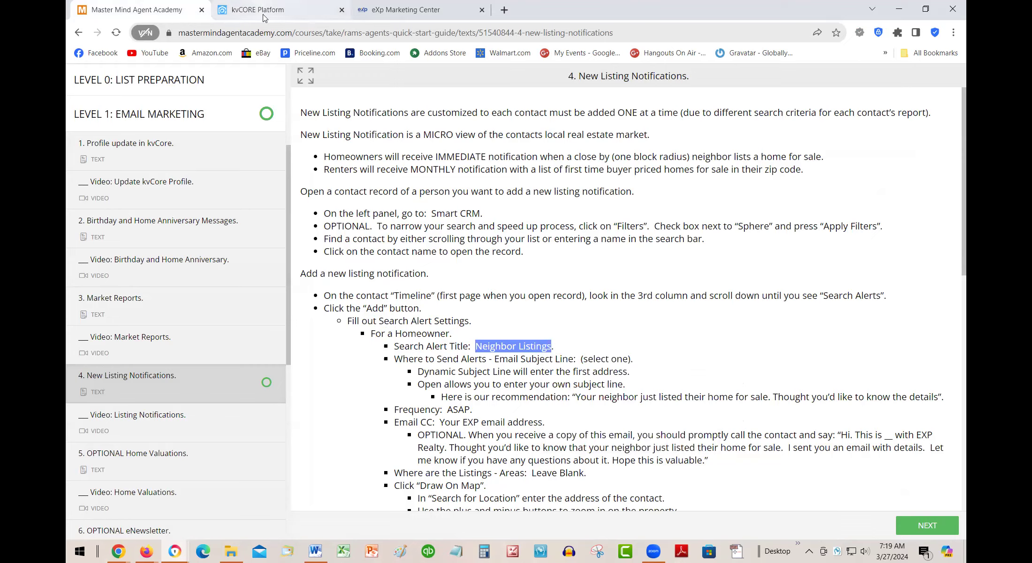
Set the search alert title in the kvCORE contact record to the copied text "Neighbor Listings".
{"action": "left_click", "coordinate": [544, 232]}
{"action": "right_click", "coordinate": [547, 235]}
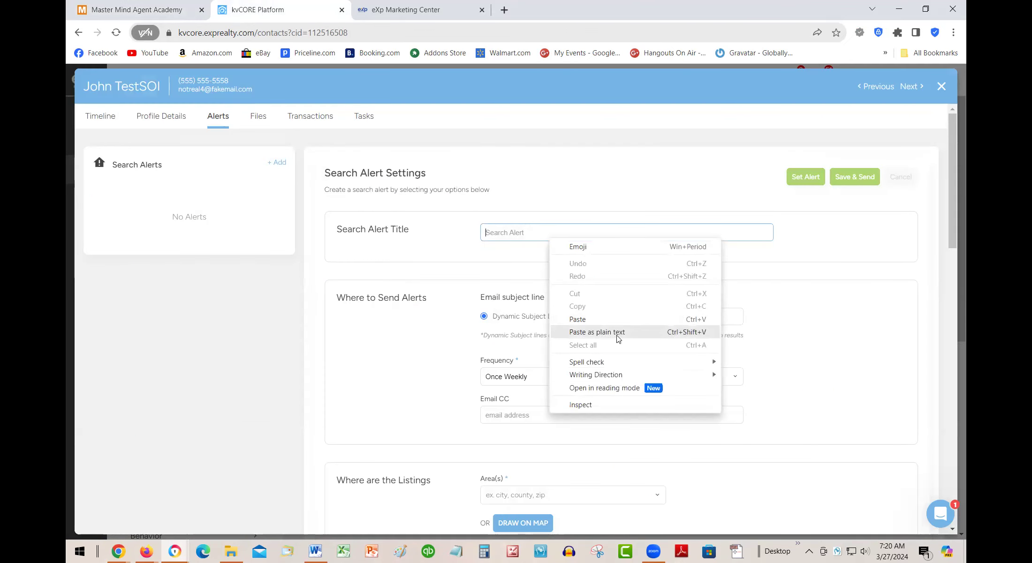
{"action": "left_click", "coordinate": [613, 333]}
{"action": "left_click", "coordinate": [530, 277]}
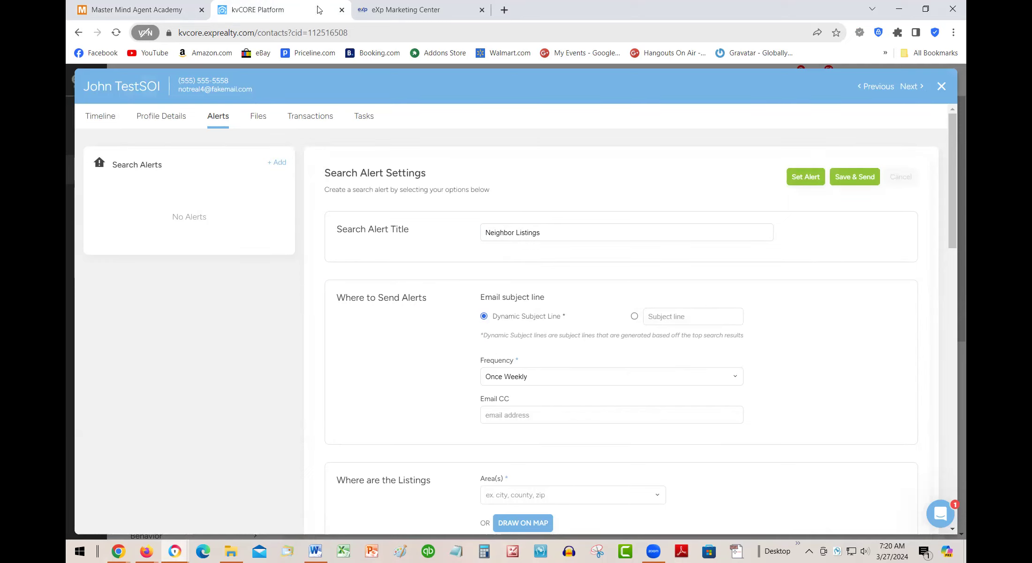
Copy the recommended subject line "Your neighbor just listed their home for sale. Thought you'd like to know the details" from the Master Mind Agent Academy lesson.
{"action": "left_click", "coordinate": [143, 12]}
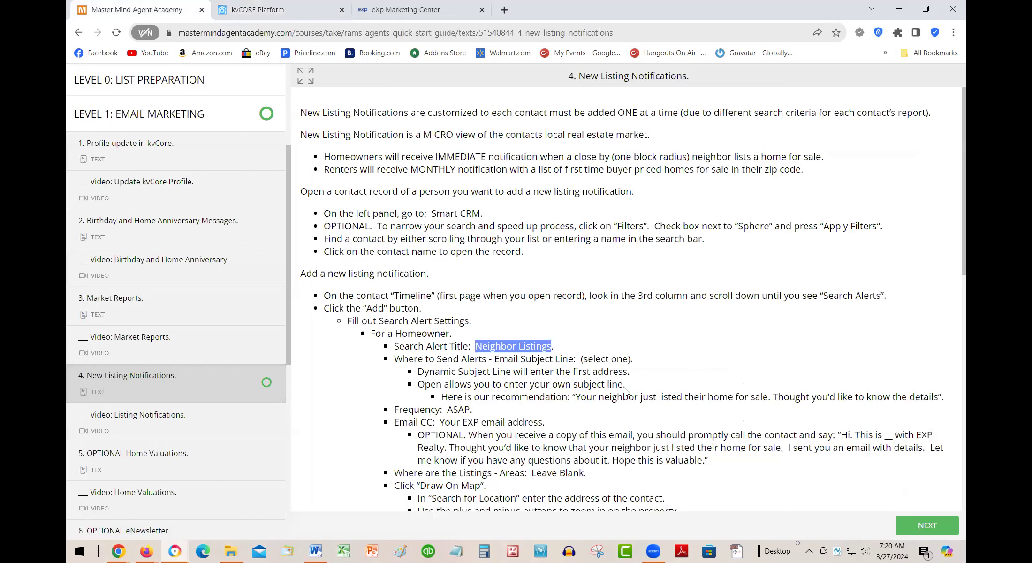
{"action": "left_click", "coordinate": [500, 393]}
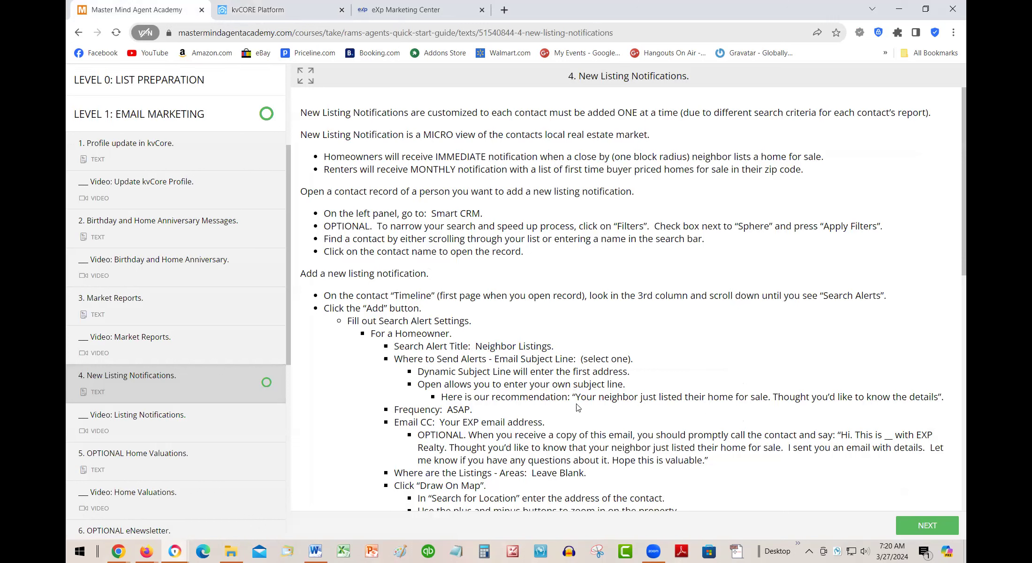
{"action": "left_click_drag", "start_coordinate": [576, 397], "coordinate": [940, 396]}
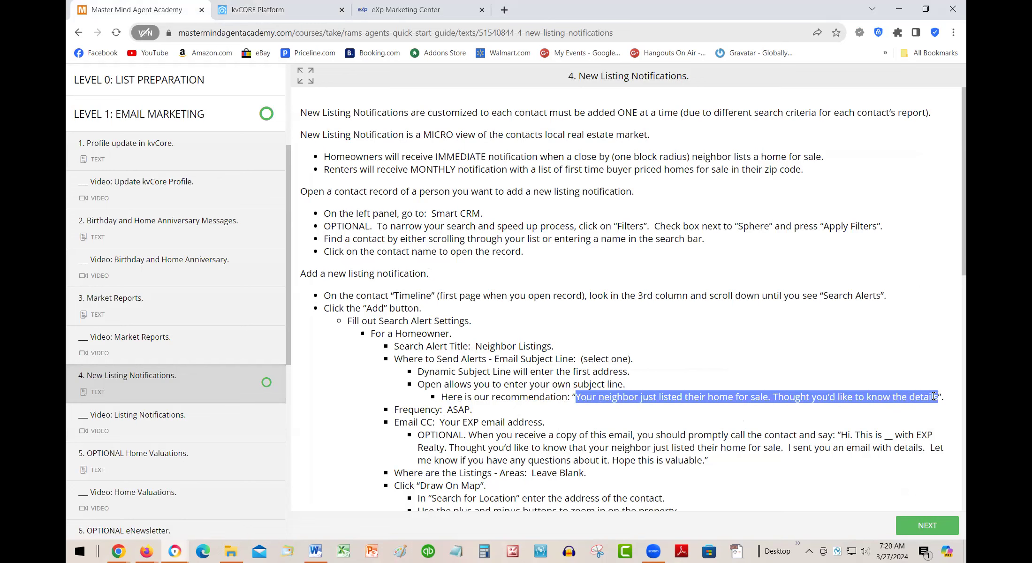
{"action": "right_click", "coordinate": [774, 396]}
{"action": "left_click", "coordinate": [801, 408]}
Switch the kvCORE alert from the dynamic subject line to a custom one containing the copied "Your neighbor just listed their home for sale" text.
{"action": "left_click", "coordinate": [310, 12]}
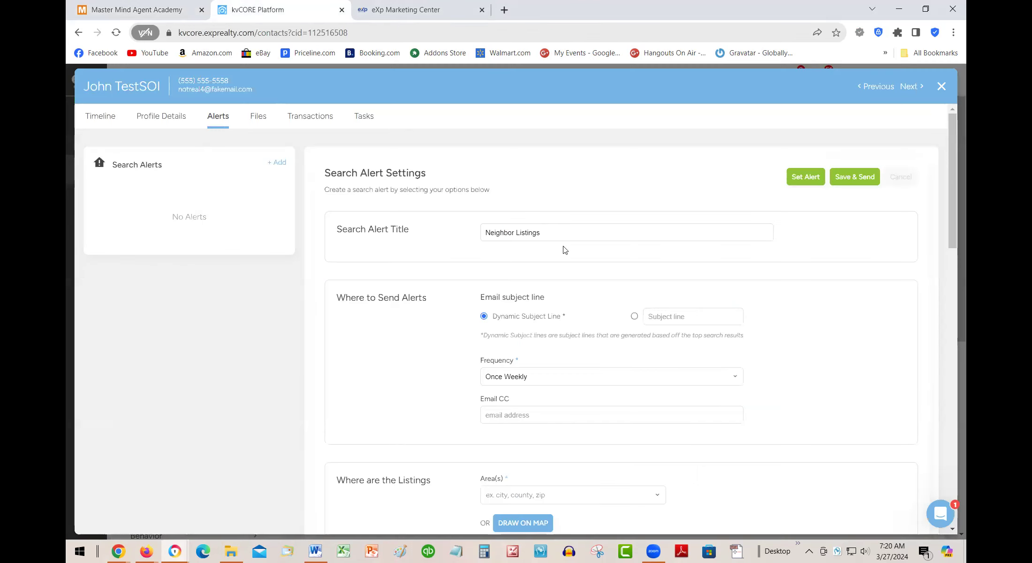
{"action": "right_click", "coordinate": [654, 316]}
{"action": "left_click", "coordinate": [633, 317]}
{"action": "left_click", "coordinate": [632, 317]}
{"action": "right_click", "coordinate": [666, 316]}
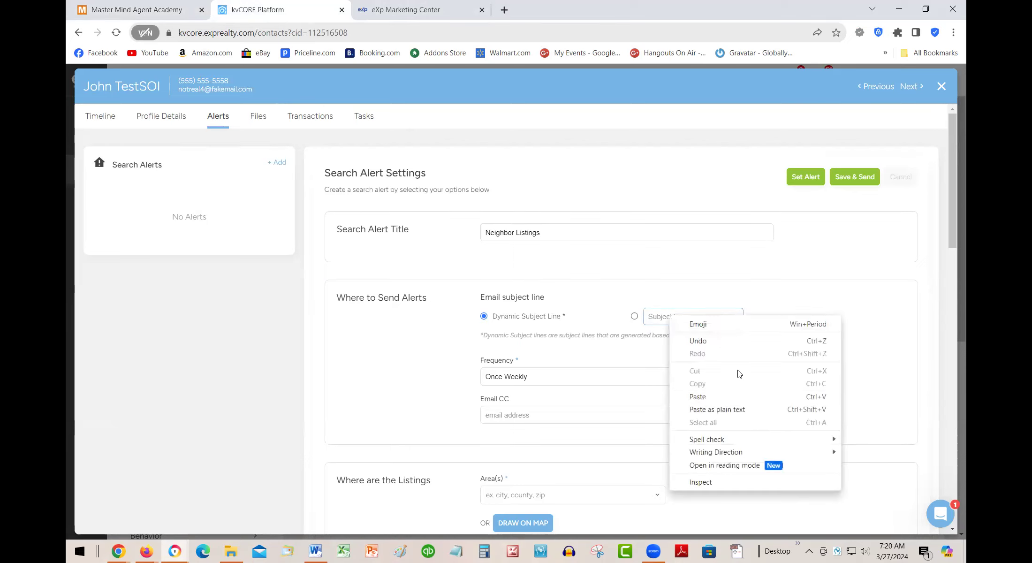
{"action": "left_click", "coordinate": [755, 410]}
{"action": "left_click", "coordinate": [788, 328]}
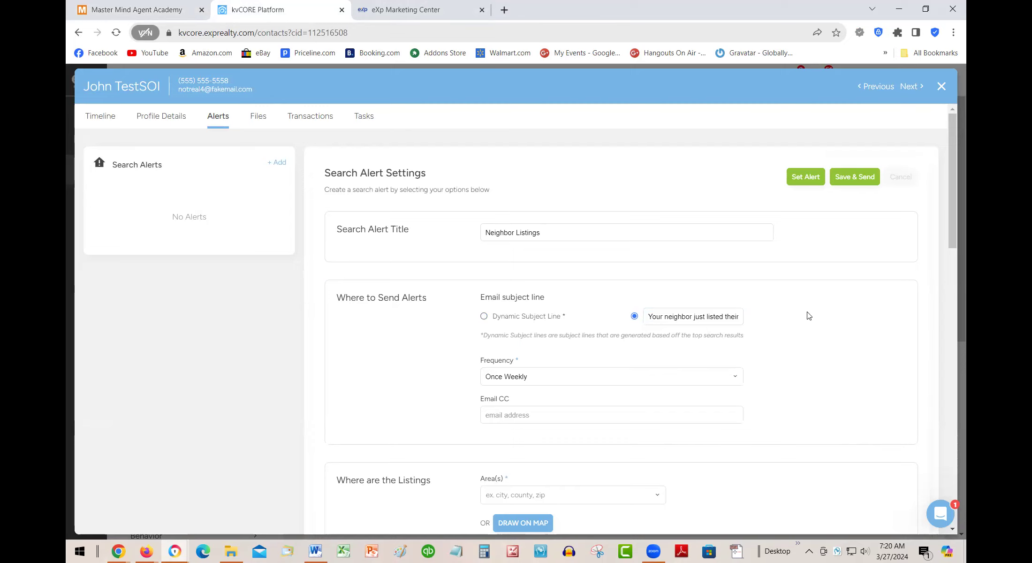
Set the search alert's sending frequency to ASAP.
{"action": "scroll", "coordinate": [797, 315], "scroll_direction": "down", "scroll_amount": 1}
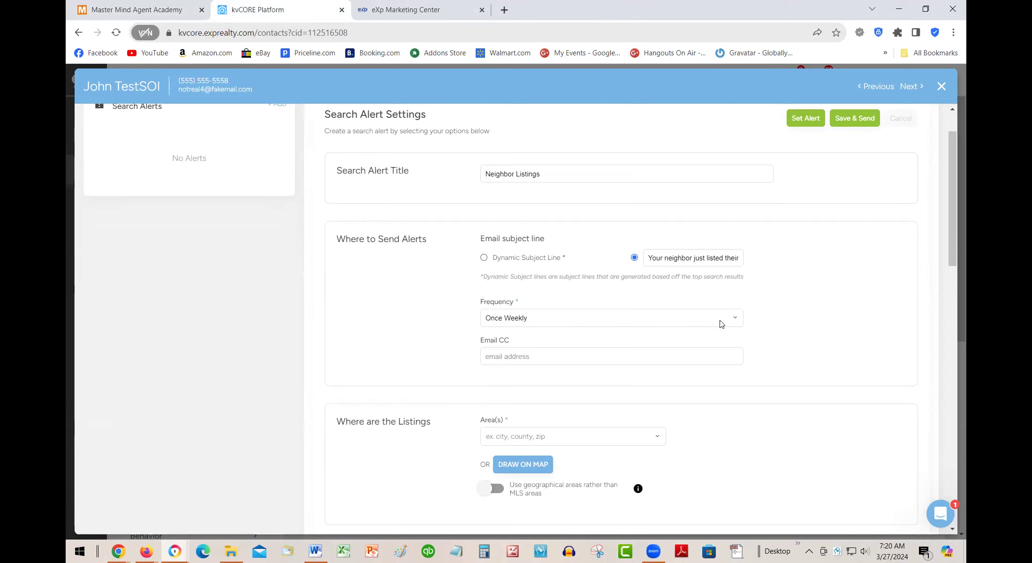
{"action": "left_click", "coordinate": [721, 324]}
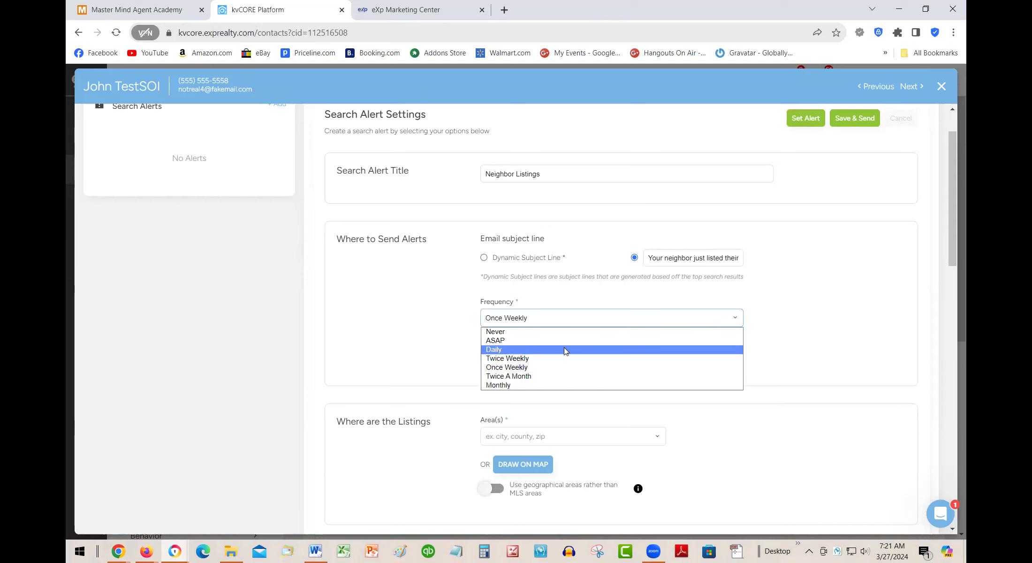
{"action": "left_click", "coordinate": [497, 341]}
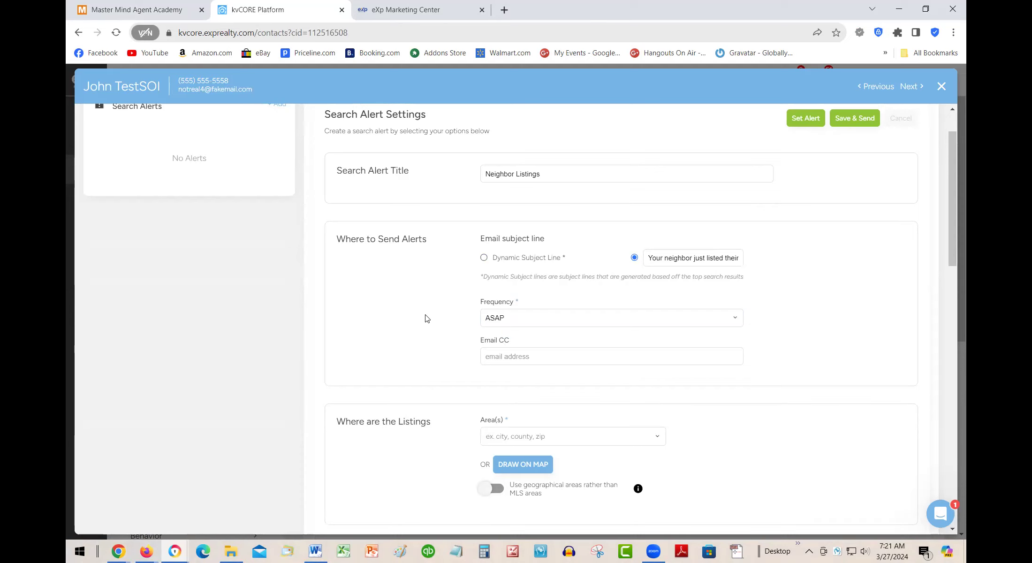
Check the Email CC instructions and the optional phone script for homeowners in the Master Mind Agent Academy lesson.
{"action": "scroll", "coordinate": [425, 319], "scroll_direction": "down", "scroll_amount": 1}
{"action": "left_click", "coordinate": [485, 297]}
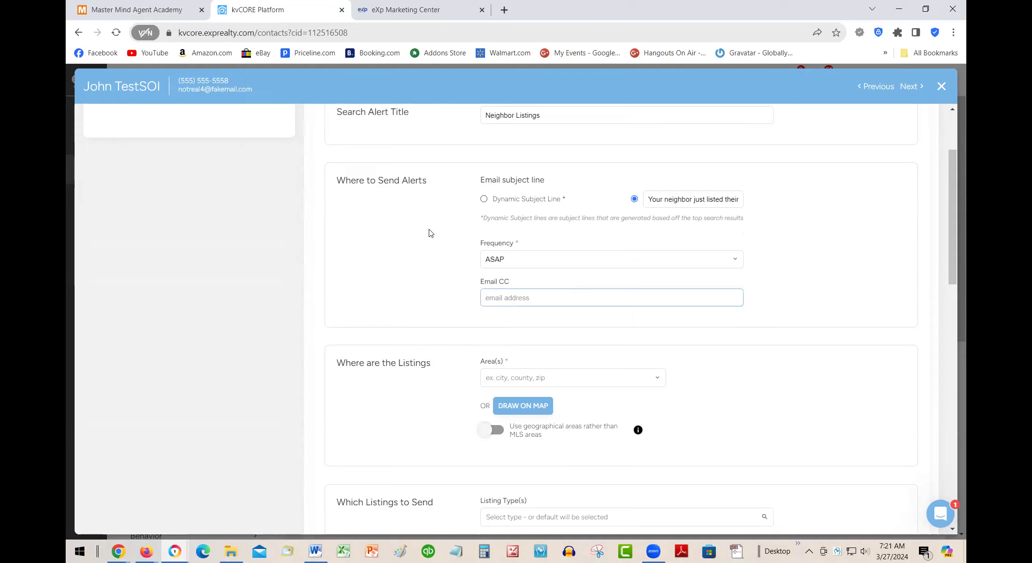
{"action": "left_click", "coordinate": [169, 11]}
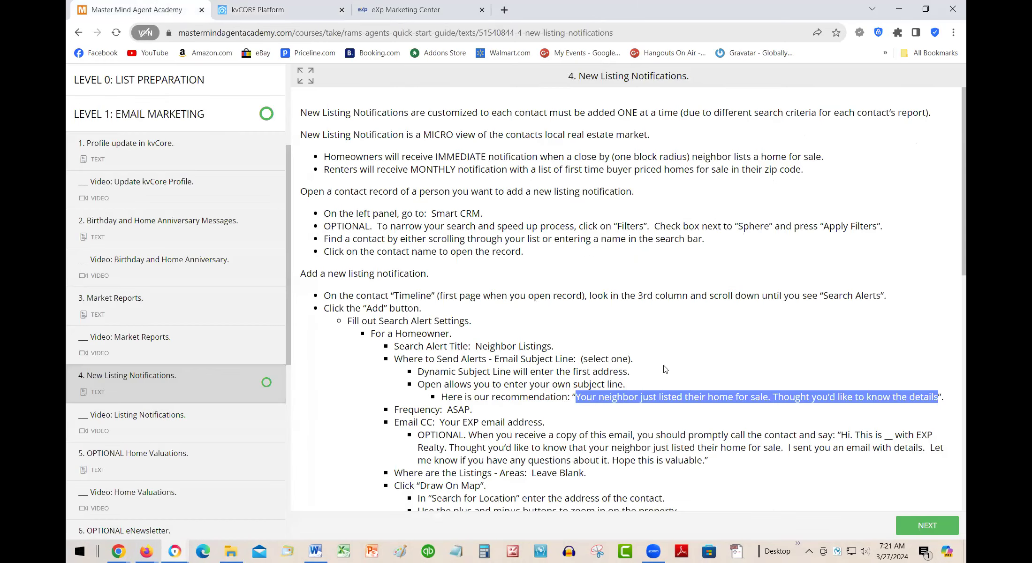
{"action": "scroll", "coordinate": [645, 362], "scroll_direction": "down", "scroll_amount": 6}
{"action": "scroll", "coordinate": [645, 363], "scroll_direction": "up", "scroll_amount": 1}
{"action": "left_click", "coordinate": [505, 278]}
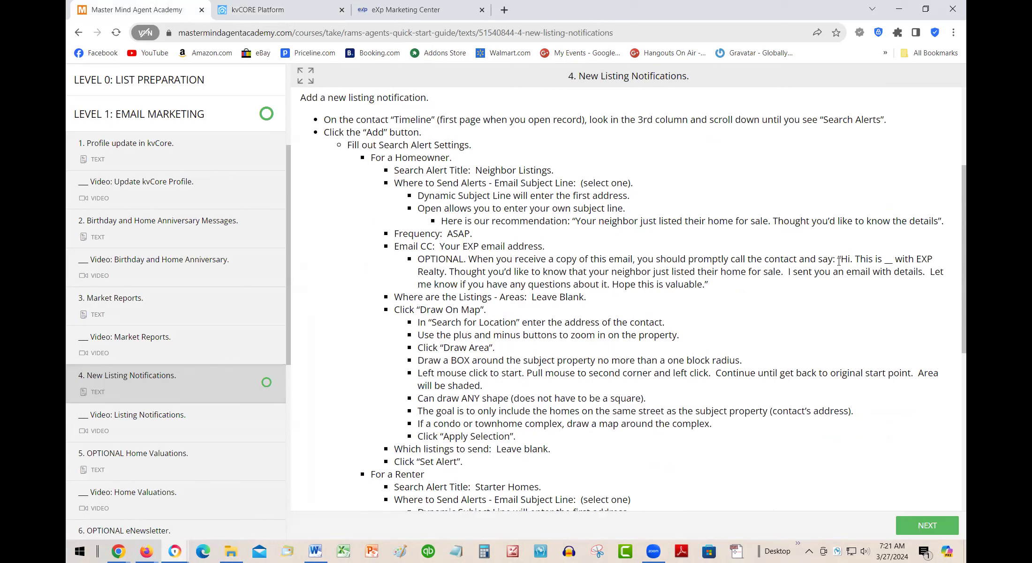
{"action": "left_click_drag", "start_coordinate": [839, 260], "coordinate": [701, 284]}
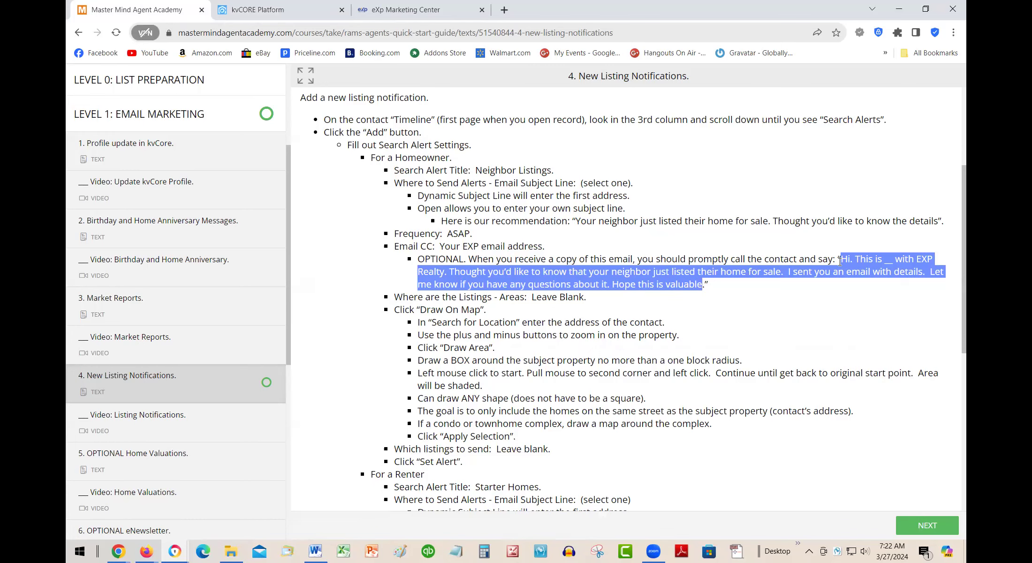
Return to the kvCORE alert form and open the Polygon Map Search for defining the listing area.
{"action": "left_click", "coordinate": [281, 9]}
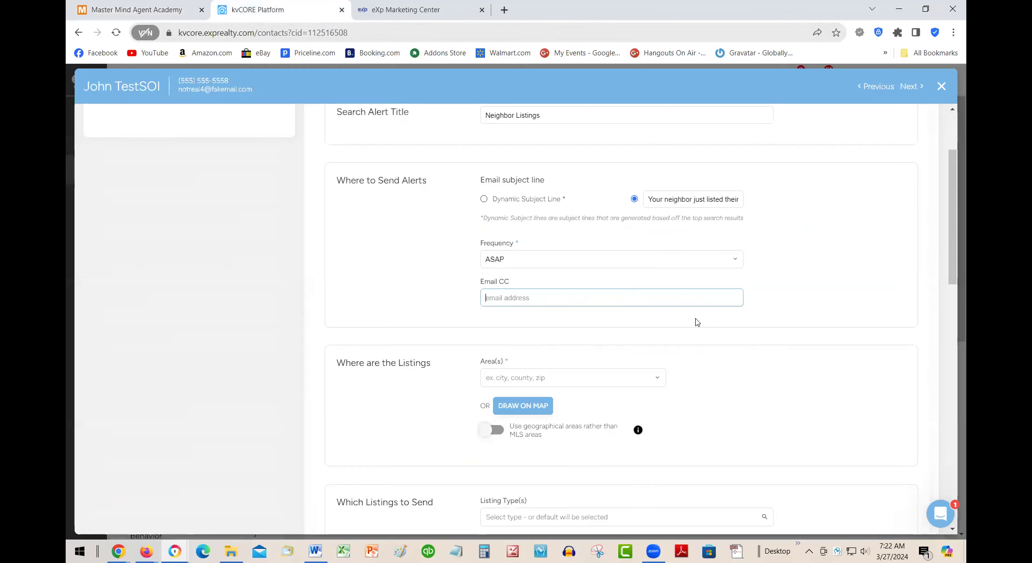
{"action": "scroll", "coordinate": [432, 316], "scroll_direction": "down", "scroll_amount": 2}
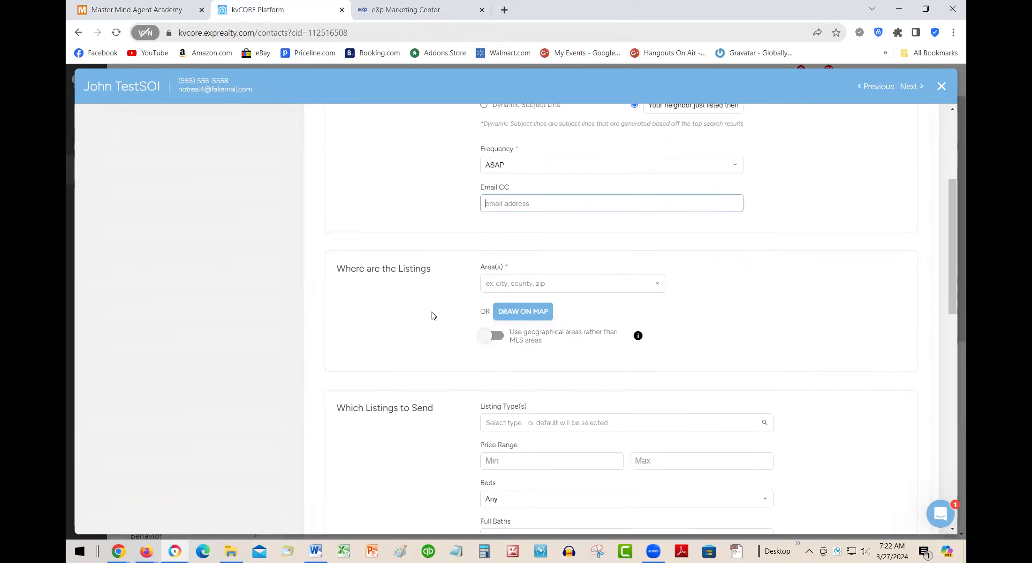
{"action": "scroll", "coordinate": [431, 315], "scroll_direction": "down", "scroll_amount": 1}
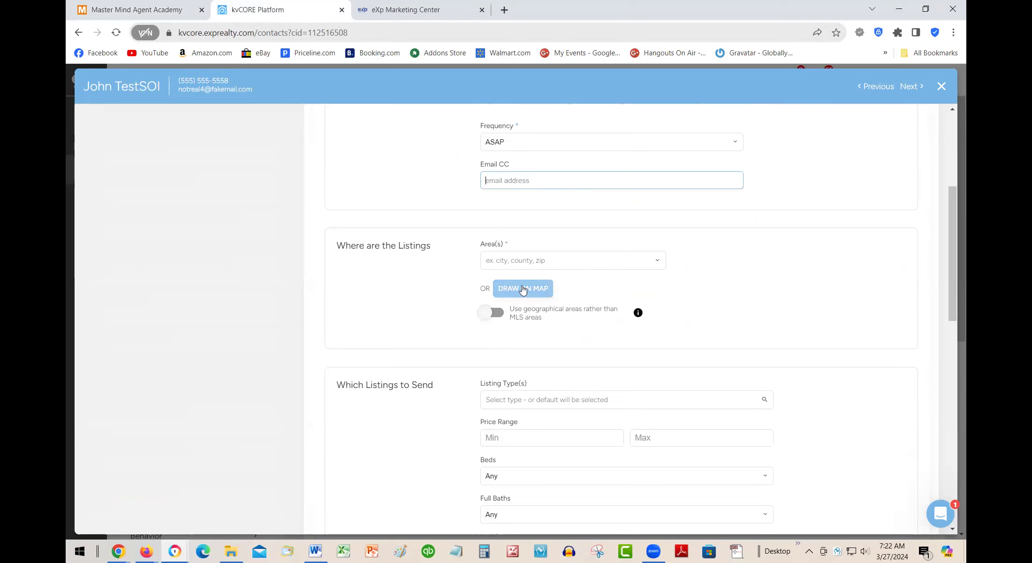
{"action": "left_click", "coordinate": [529, 286]}
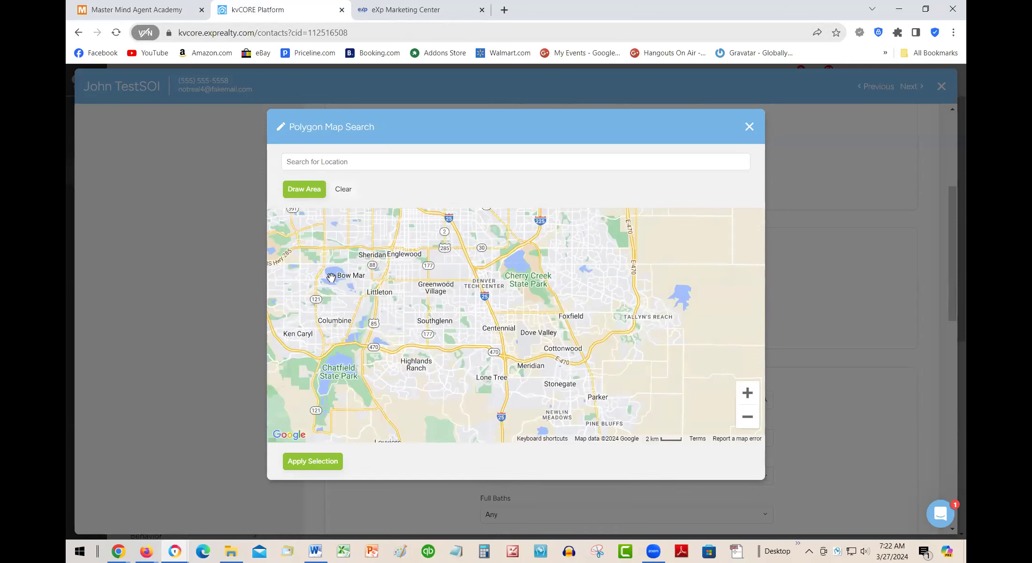
Explore the map from southwest Denver to the residential streets around W Cornell Pl, north of W Dartmouth Pl.
{"action": "left_click_drag", "start_coordinate": [331, 278], "coordinate": [473, 292]}
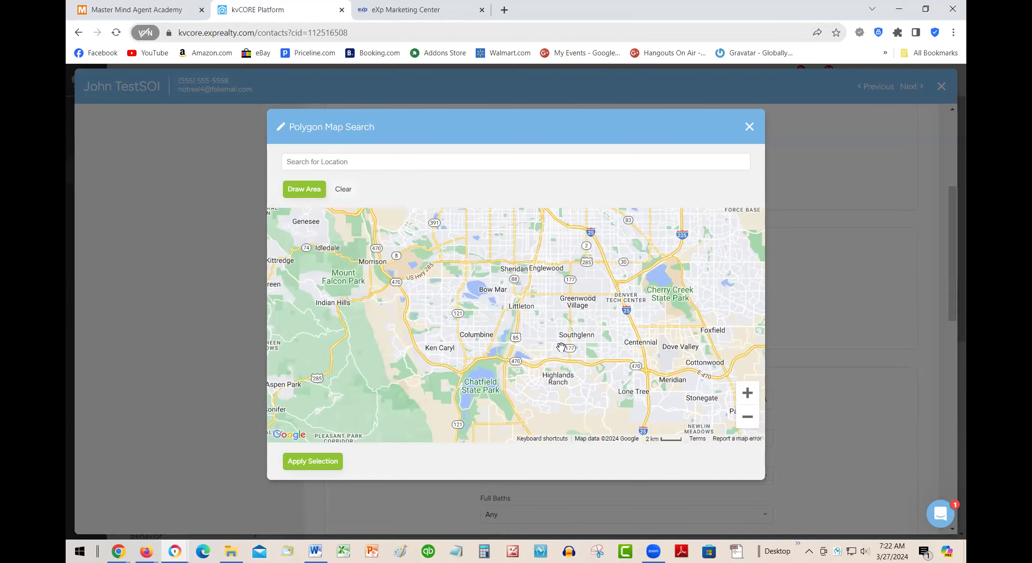
{"action": "left_click", "coordinate": [747, 393]}
{"action": "left_click", "coordinate": [747, 392]}
{"action": "left_click", "coordinate": [748, 393]}
{"action": "left_click", "coordinate": [747, 392]}
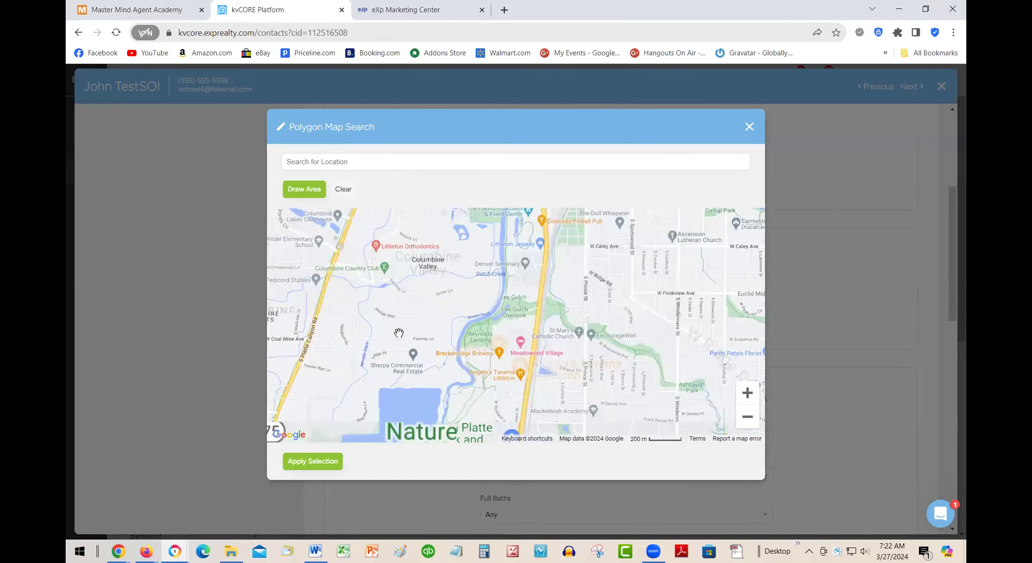
{"action": "left_click_drag", "start_coordinate": [399, 333], "coordinate": [684, 358]}
{"action": "left_click_drag", "start_coordinate": [430, 327], "coordinate": [632, 303]}
{"action": "left_click_drag", "start_coordinate": [499, 303], "coordinate": [650, 285]}
{"action": "left_click_drag", "start_coordinate": [409, 306], "coordinate": [657, 295]}
{"action": "left_click_drag", "start_coordinate": [426, 290], "coordinate": [606, 310]}
{"action": "left_click_drag", "start_coordinate": [464, 325], "coordinate": [579, 442]}
{"action": "left_click_drag", "start_coordinate": [576, 249], "coordinate": [571, 470]}
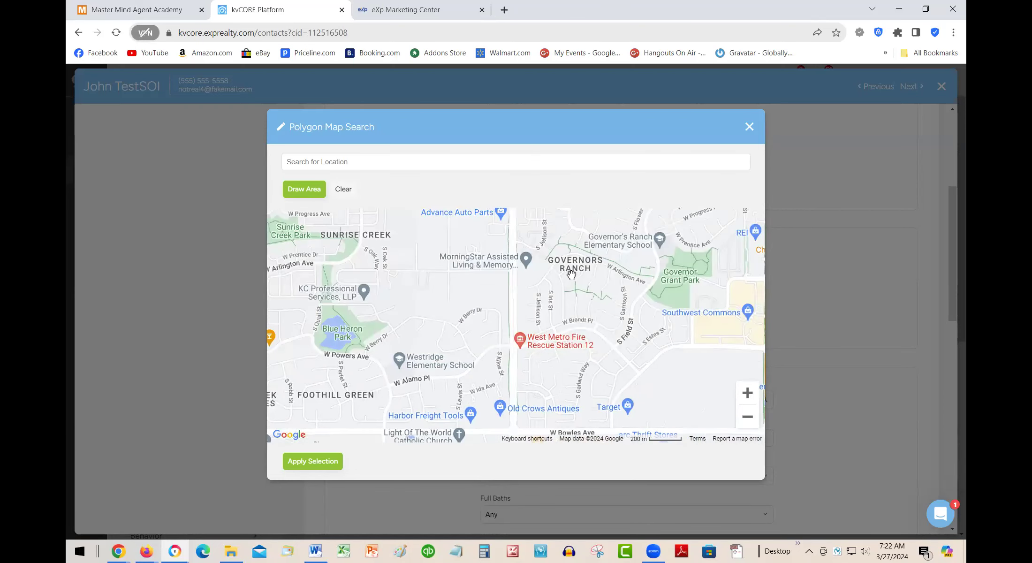
{"action": "left_click_drag", "start_coordinate": [558, 275], "coordinate": [536, 462]}
{"action": "left_click_drag", "start_coordinate": [537, 235], "coordinate": [537, 454]}
{"action": "left_click_drag", "start_coordinate": [565, 278], "coordinate": [593, 450]}
{"action": "left_click_drag", "start_coordinate": [493, 253], "coordinate": [328, 150]}
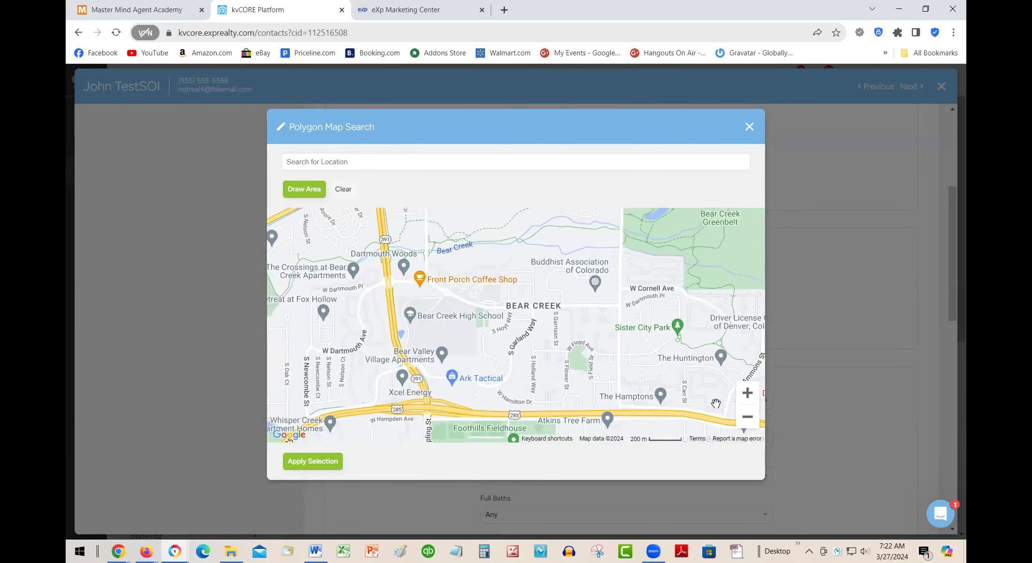
{"action": "left_click", "coordinate": [747, 393]}
{"action": "left_click", "coordinate": [748, 393]}
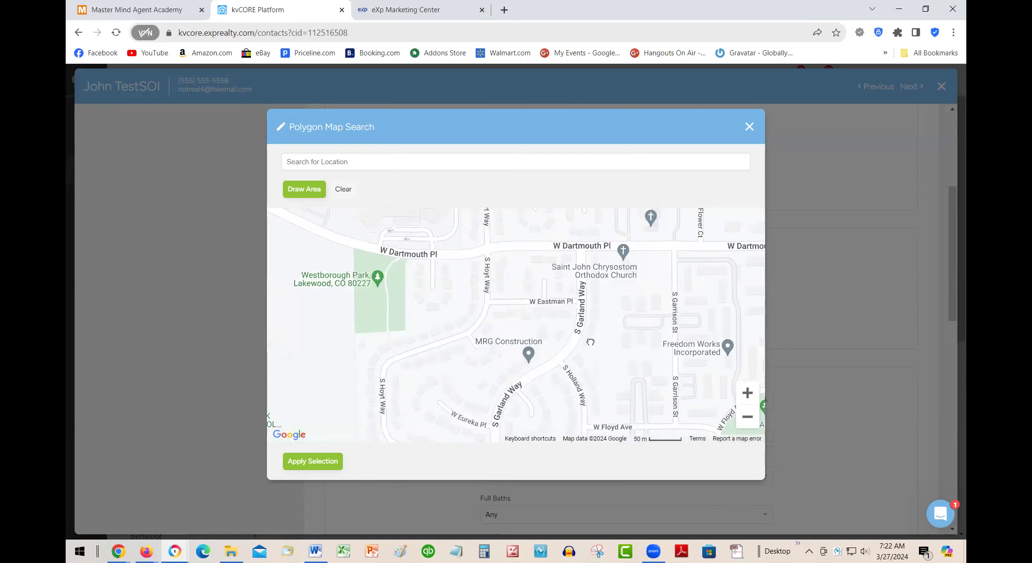
{"action": "left_click_drag", "start_coordinate": [647, 332], "coordinate": [604, 342]}
{"action": "left_click_drag", "start_coordinate": [681, 315], "coordinate": [553, 354]}
{"action": "left_click_drag", "start_coordinate": [529, 225], "coordinate": [530, 403]}
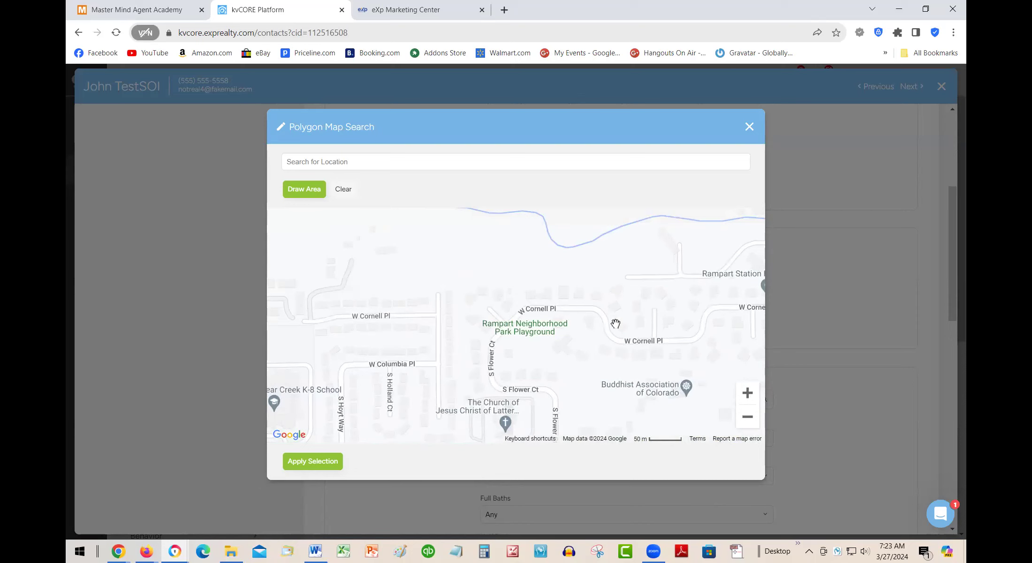
{"action": "left_click_drag", "start_coordinate": [558, 341], "coordinate": [507, 324]}
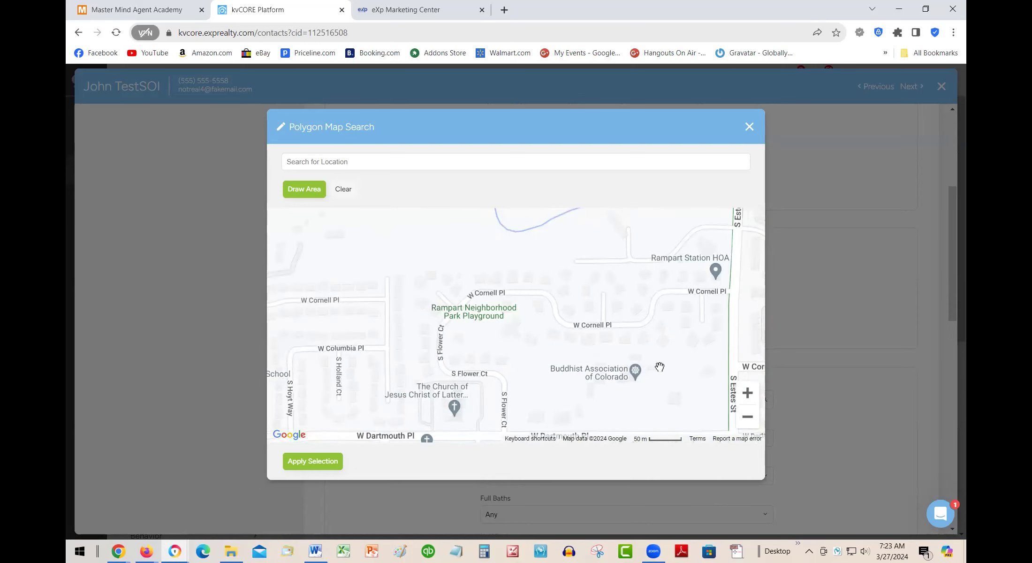
Bring the residential blocks around S Pierce St, south of W Florida Ave near Lasley Park, into view on the map.
{"action": "scroll", "coordinate": [516, 319], "scroll_direction": "down", "scroll_amount": 2}
{"action": "left_click_drag", "start_coordinate": [640, 271], "coordinate": [504, 406]}
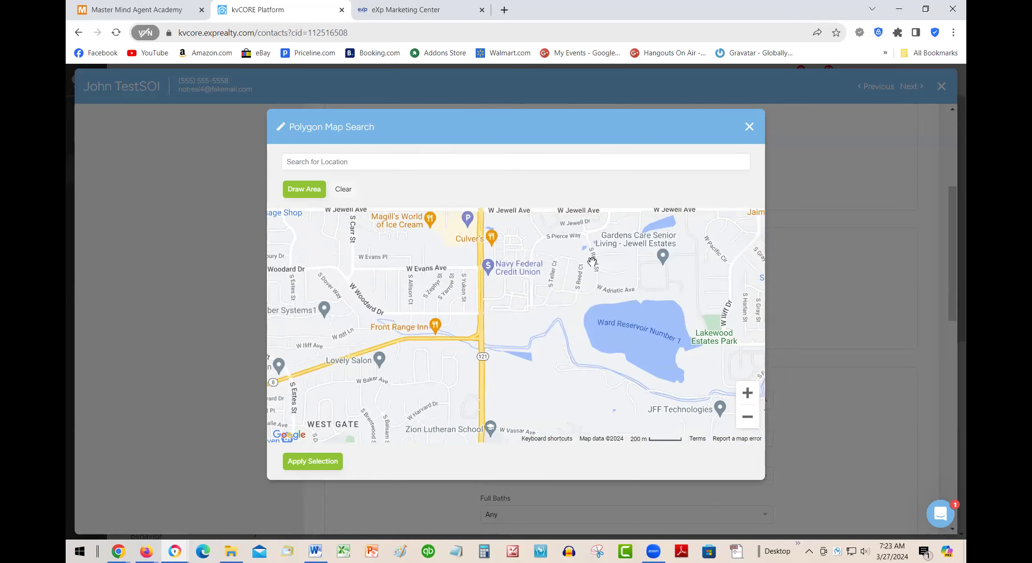
{"action": "left_click_drag", "start_coordinate": [592, 261], "coordinate": [549, 362]}
{"action": "left_click_drag", "start_coordinate": [601, 256], "coordinate": [608, 346]}
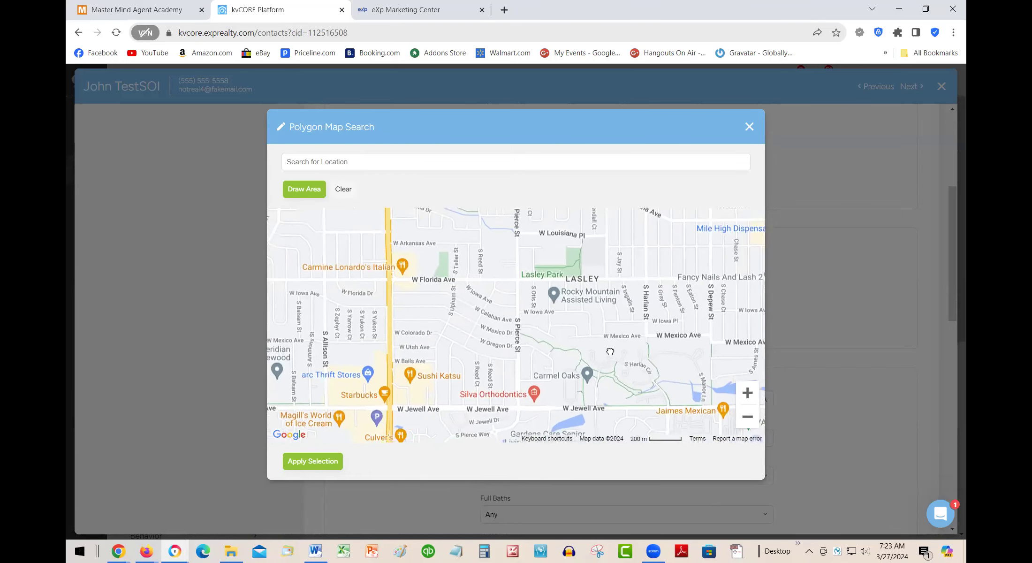
{"action": "left_click", "coordinate": [747, 393]}
{"action": "left_click", "coordinate": [747, 393]}
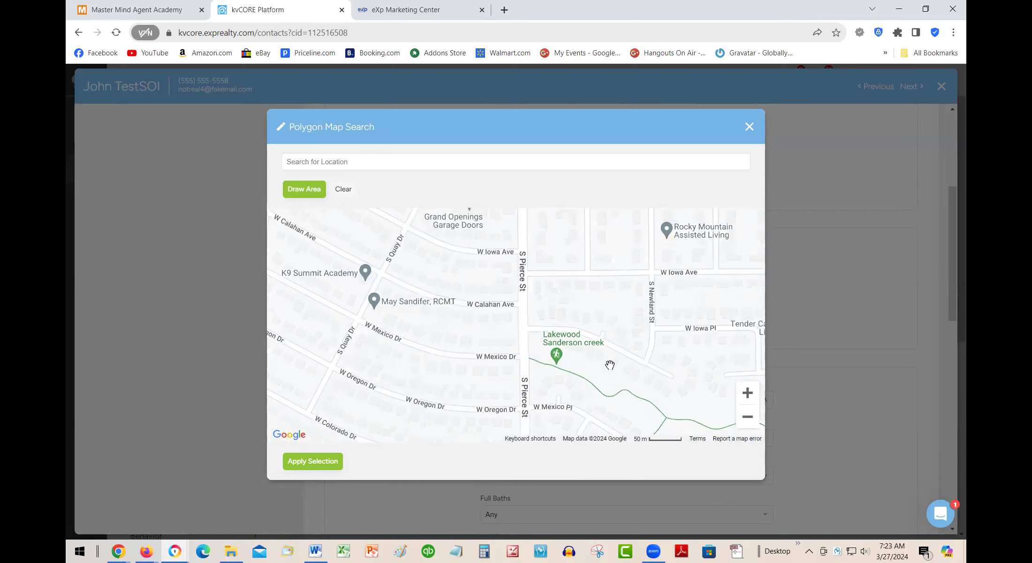
{"action": "left_click", "coordinate": [747, 417]}
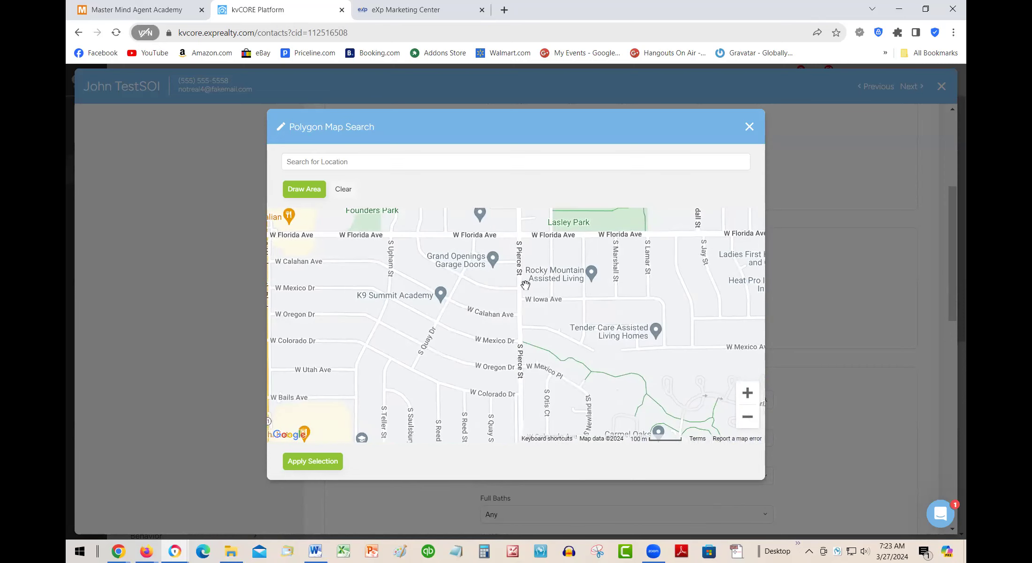